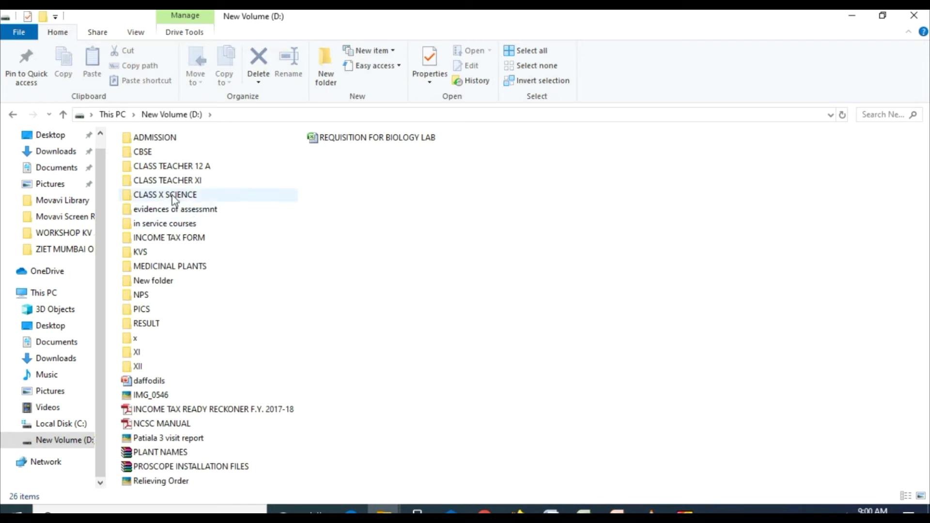
Open the CHAPTER 1 presentation from the POWERPOINT PRESENTATION folder inside CLASS X SCIENCE
double_click(175, 194)
left_click_drag(173, 200, 363, 296)
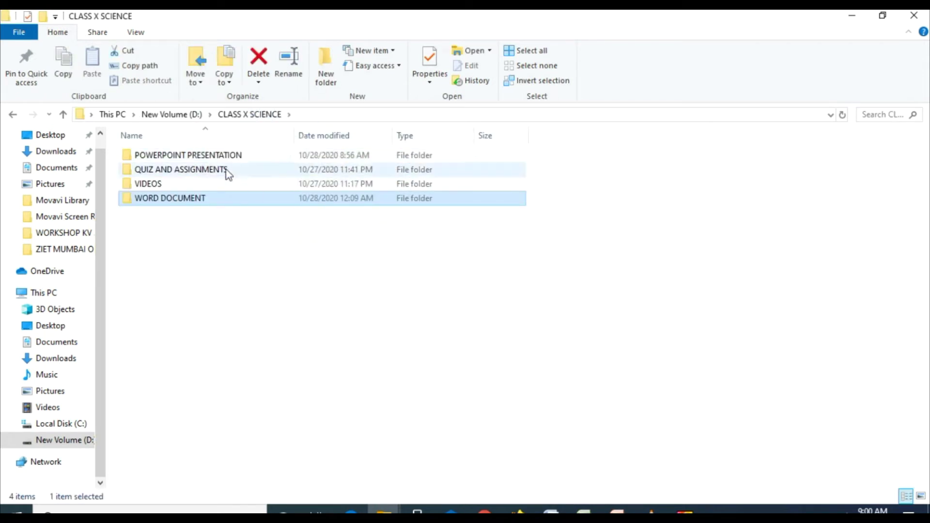
left_click(198, 161)
double_click(198, 161)
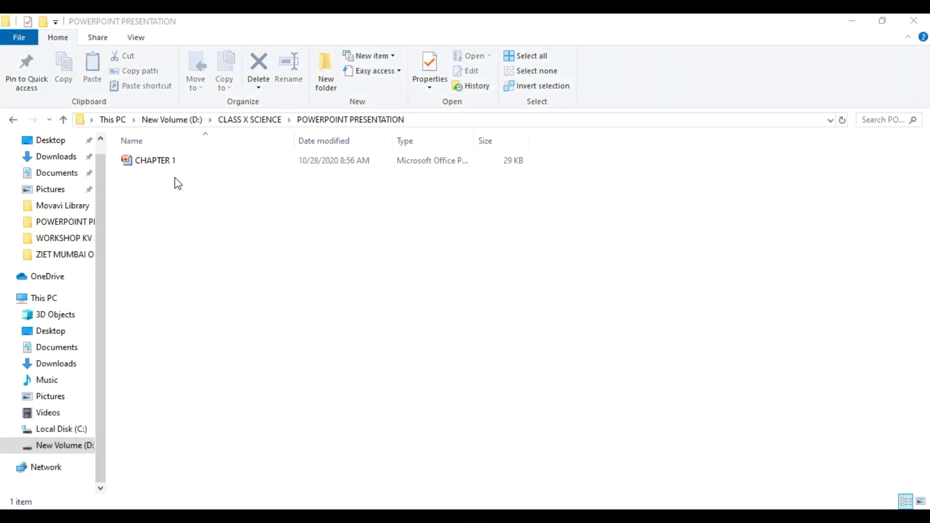
double_click(146, 162)
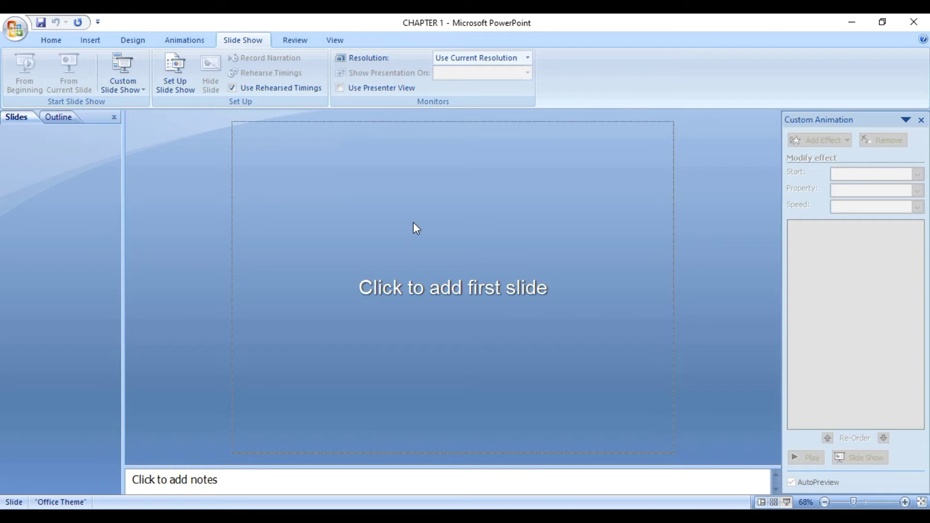
Add the first slide to the presentation and change its layout to Blank
left_click(414, 224)
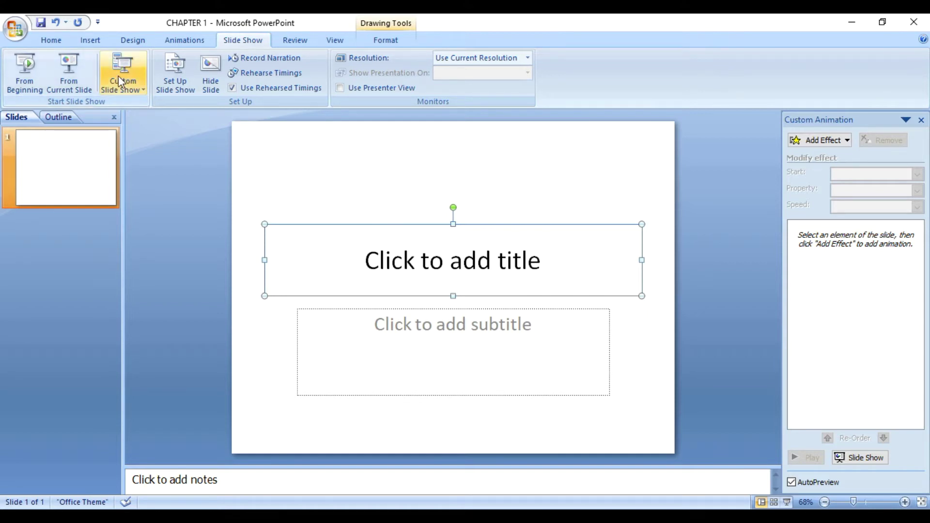
left_click(52, 41)
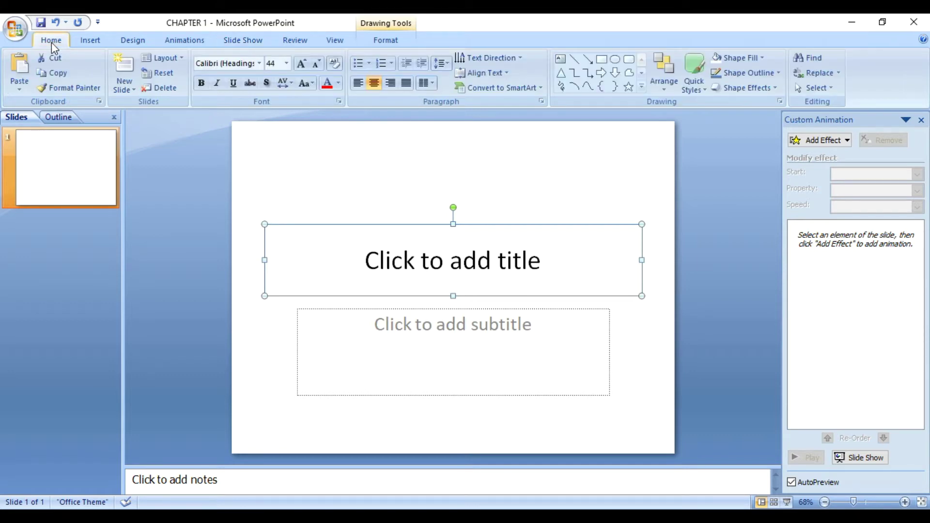
left_click(160, 59)
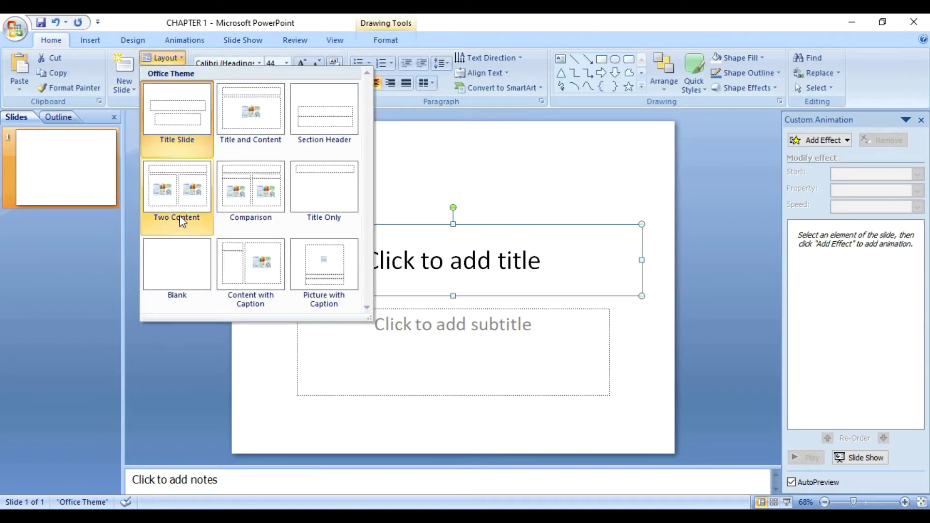
left_click(183, 263)
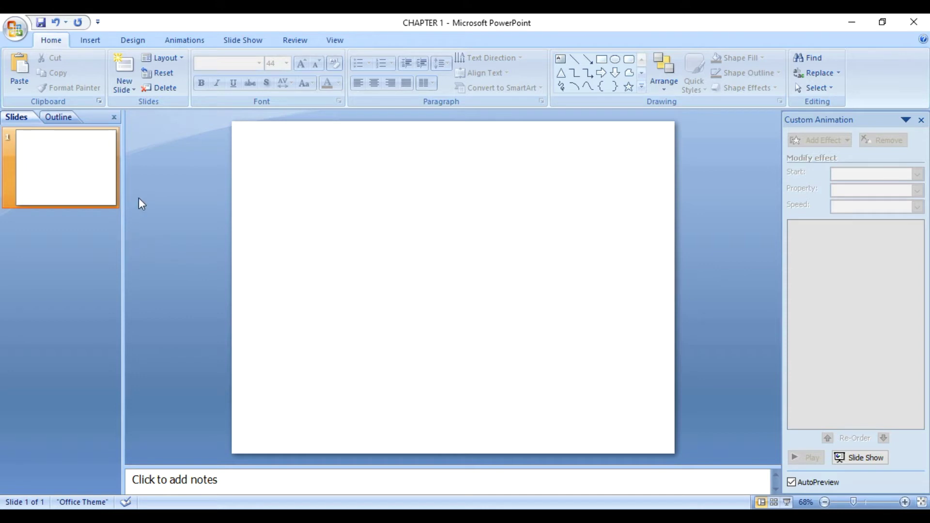
Add four more blank slides after the first, making five slides in total
left_click(124, 89)
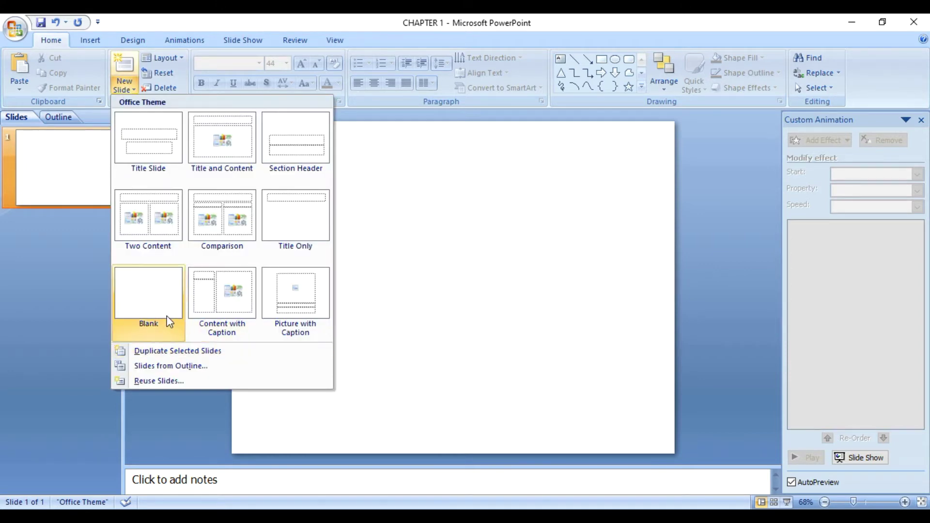
left_click(167, 315)
left_click(133, 80)
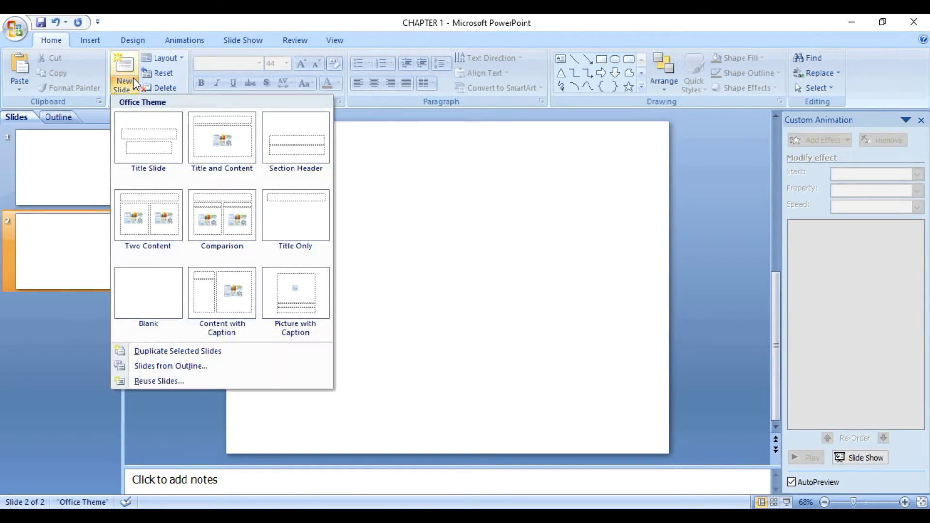
left_click(150, 284)
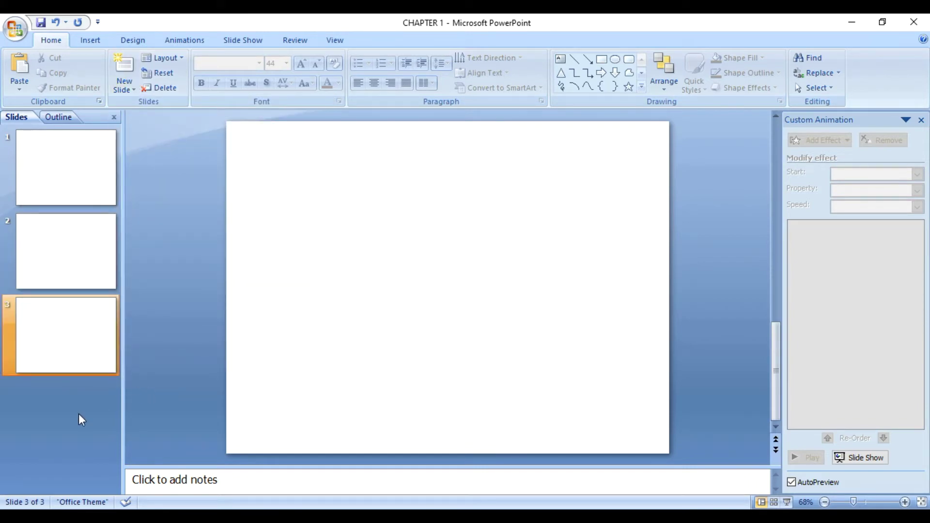
left_click(81, 420)
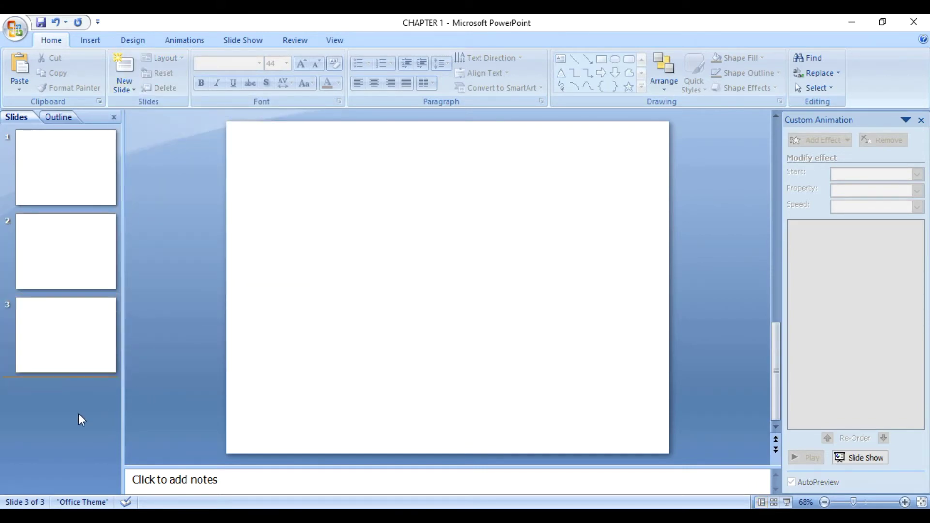
right_click(54, 413)
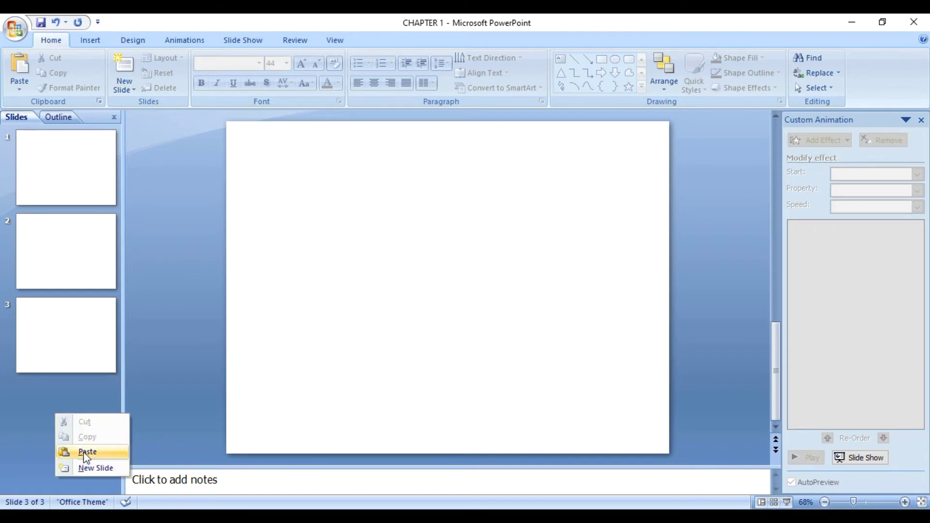
left_click(88, 466)
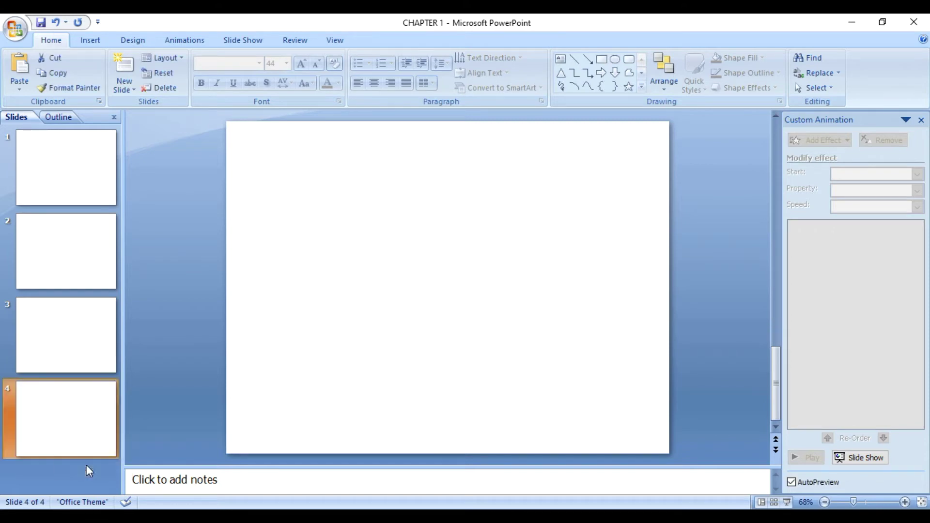
right_click(55, 385)
left_click(87, 436)
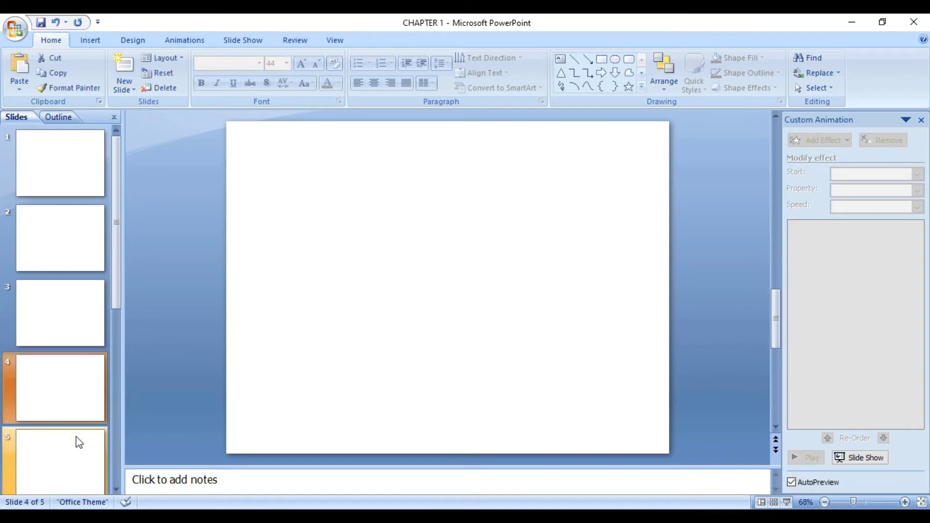
Insert a wide text box near the top of slide 1 containing WELCOME TO DEMO
left_click(58, 169)
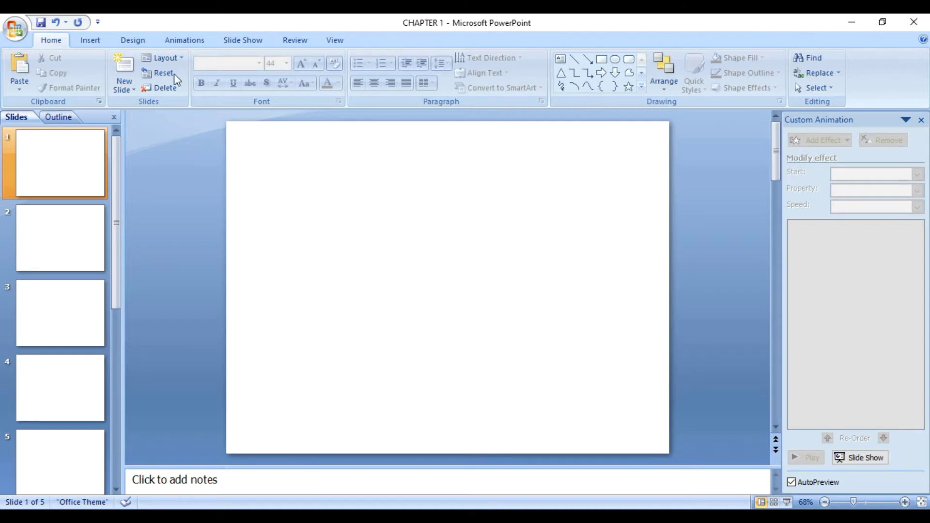
left_click(92, 41)
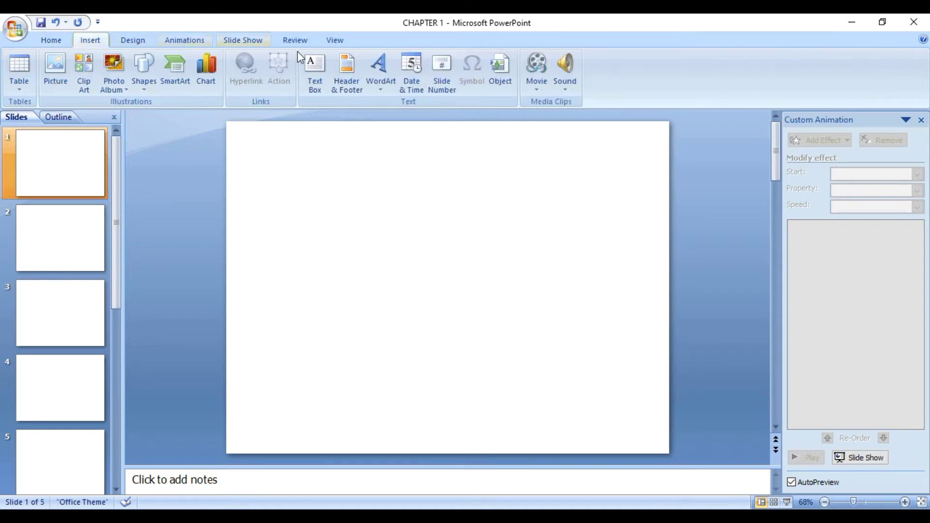
left_click(309, 73)
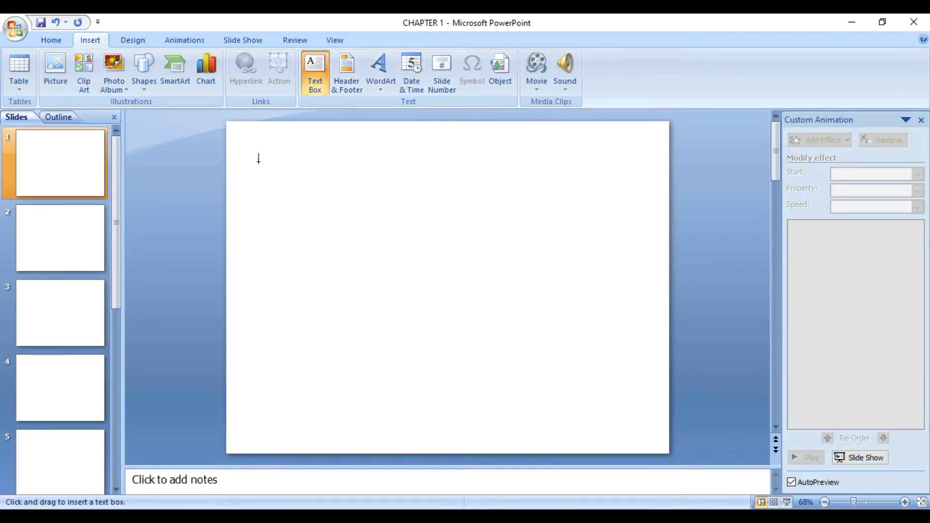
left_click_drag(259, 158, 611, 269)
left_click_drag(611, 170, 670, 170)
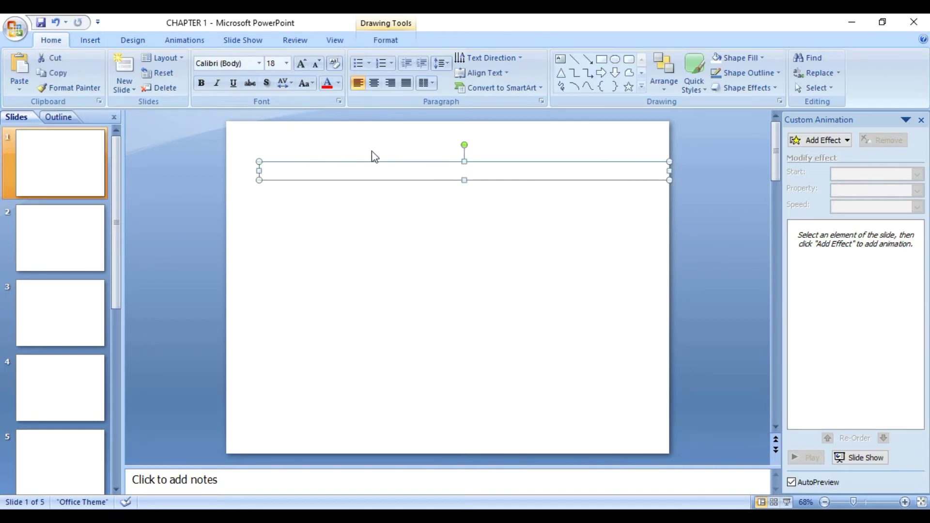
left_click(258, 169)
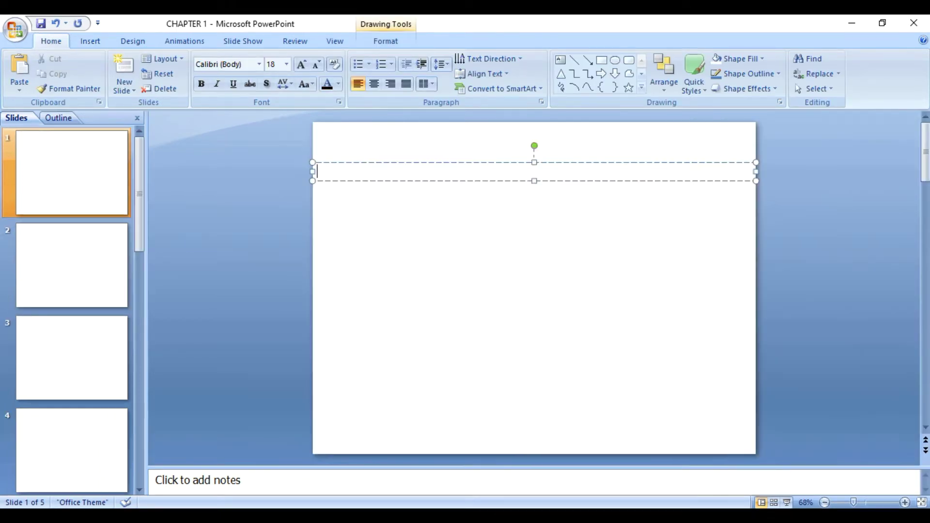
type("WELCOM ")
type(" TO DEMO")
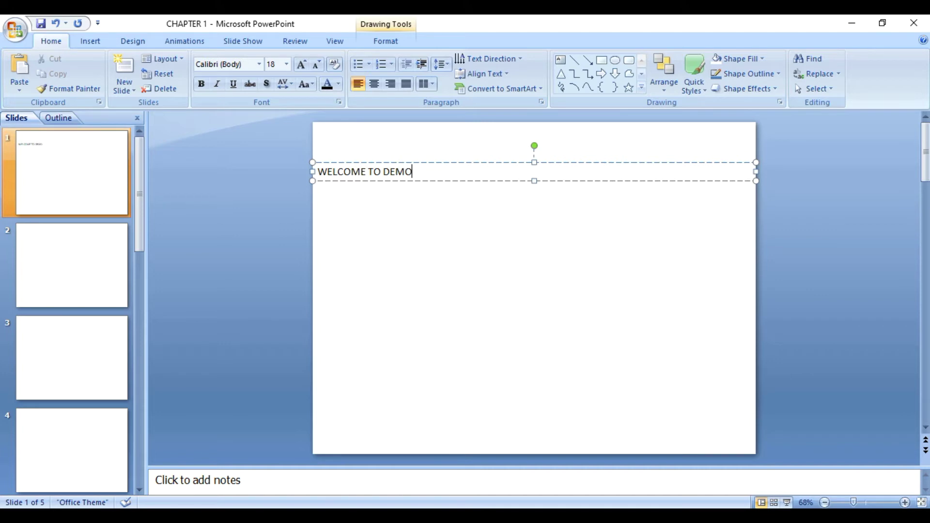
Make the WELCOME TO DEMO text bold and colour it standard red
left_click(357, 162)
left_click(200, 87)
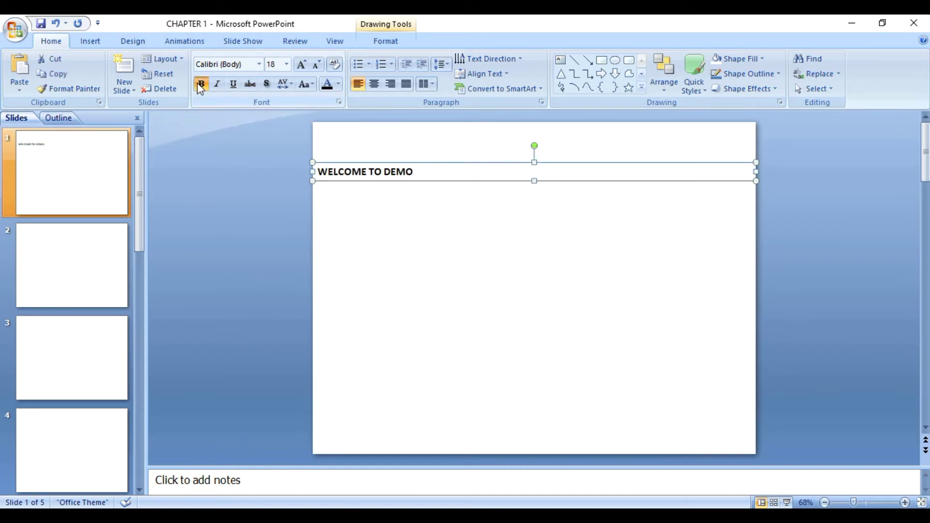
left_click(338, 84)
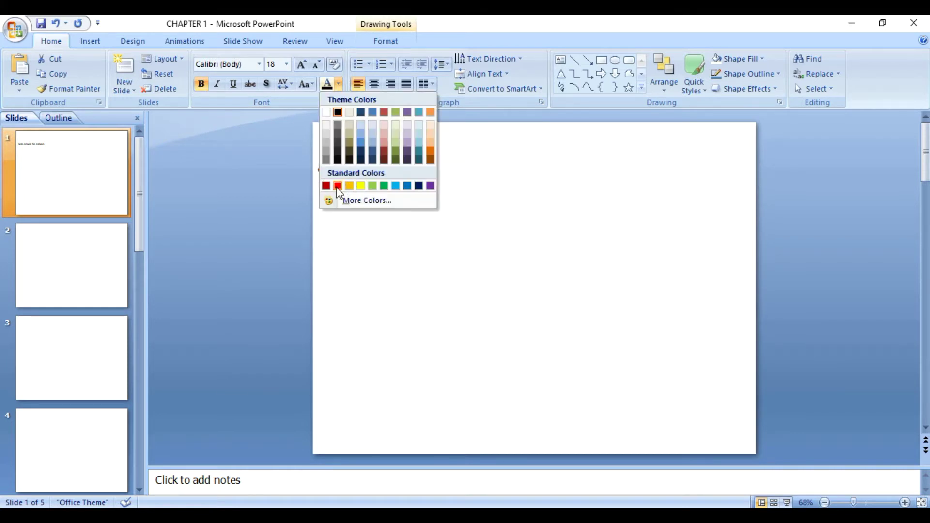
left_click(340, 185)
left_click(375, 220)
Increase the WELCOME TO DEMO text's font size to 28
left_click(349, 167)
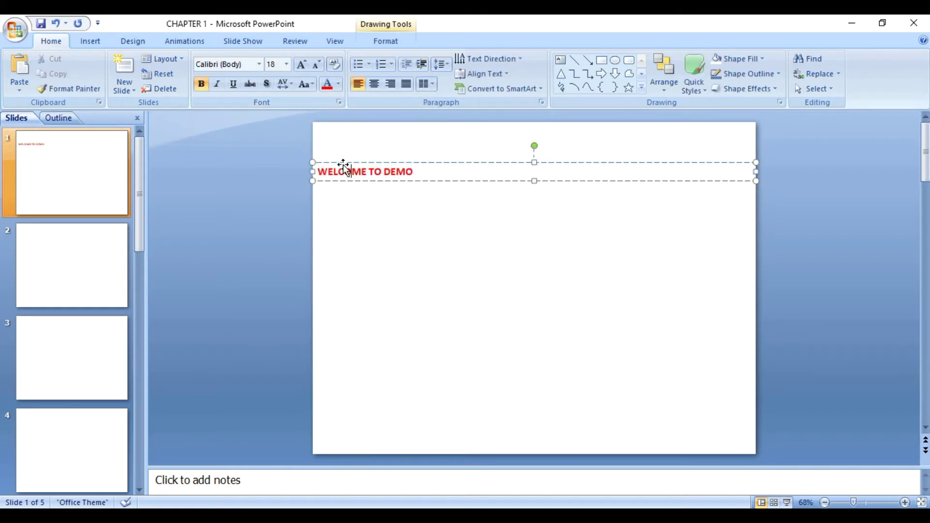
left_click(340, 163)
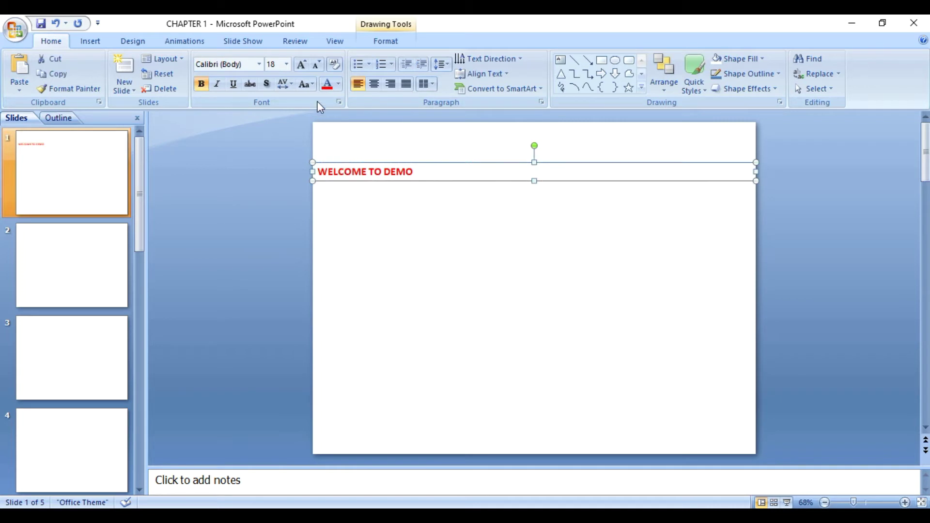
left_click(302, 66)
left_click(302, 66)
left_click(302, 66)
Narrow the WELCOME TO DEMO text box to fit its text and place it centrally at the slide's top edge
mouse_move(353, 164)
left_mouse_down()
mouse_move(365, 220)
mouse_move(357, 212)
mouse_move(369, 229)
mouse_move(351, 208)
mouse_move(359, 155)
left_mouse_up()
left_click_drag(756, 164, 476, 165)
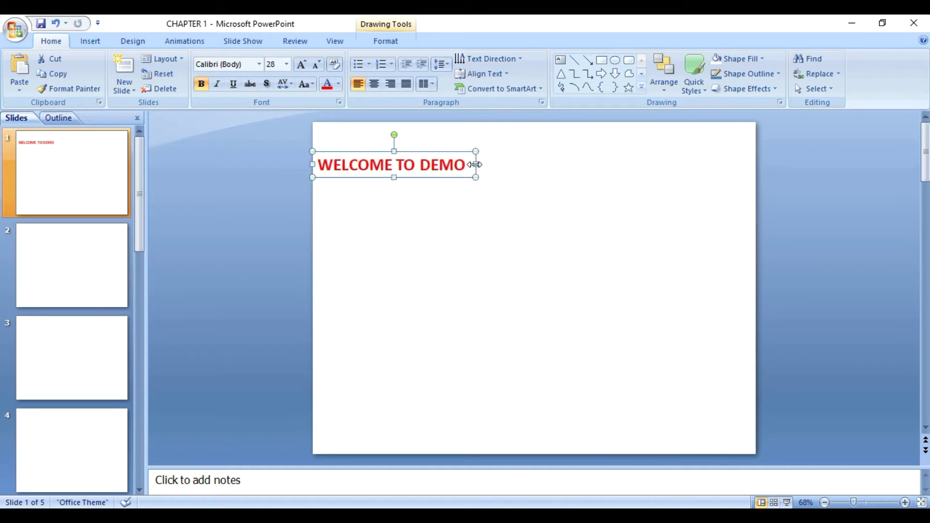
left_click_drag(407, 148, 537, 125)
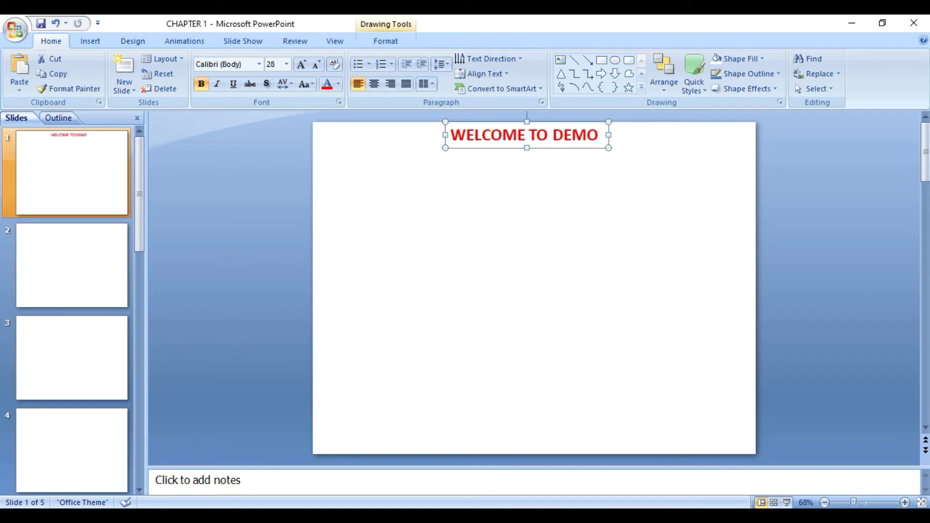
Switch to the browser and copy the "Inclusive Education – Learning Knows No Bounds" image from the Google Images results
key("alt+Tab")
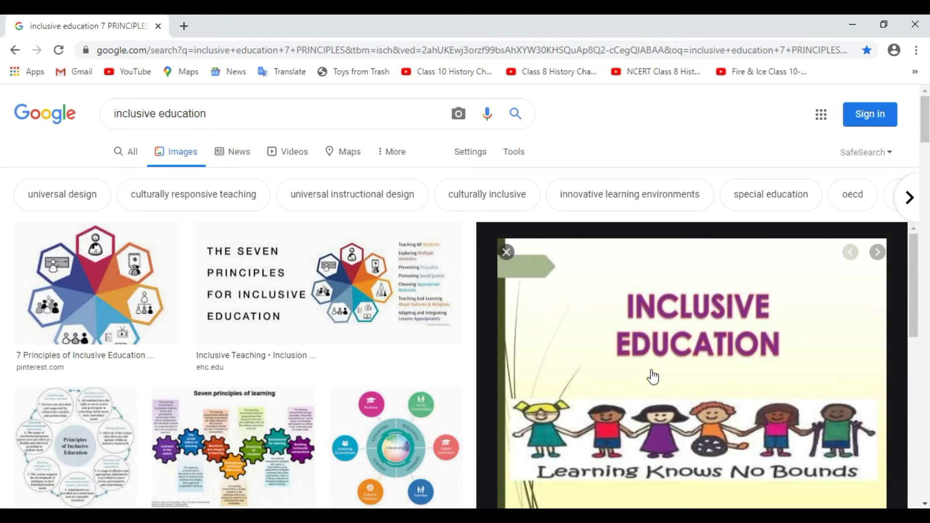
right_click(624, 350)
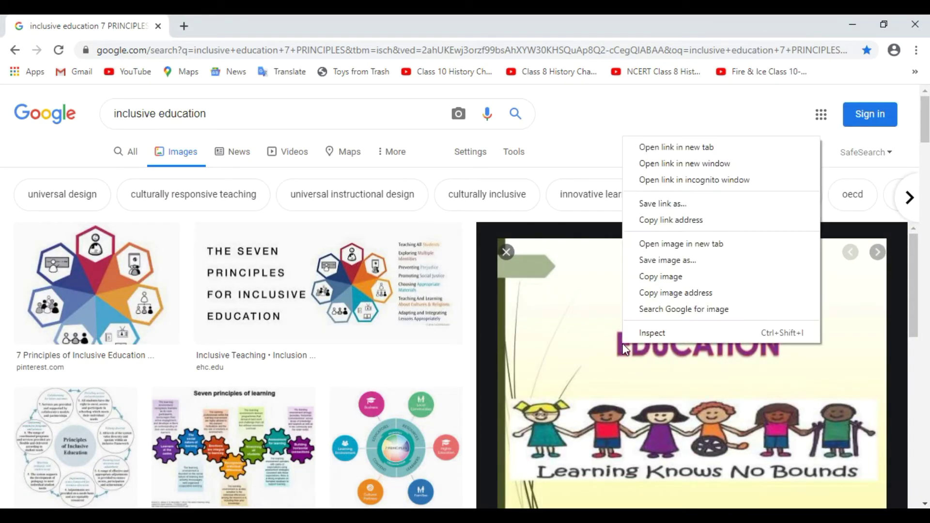
left_click(638, 276)
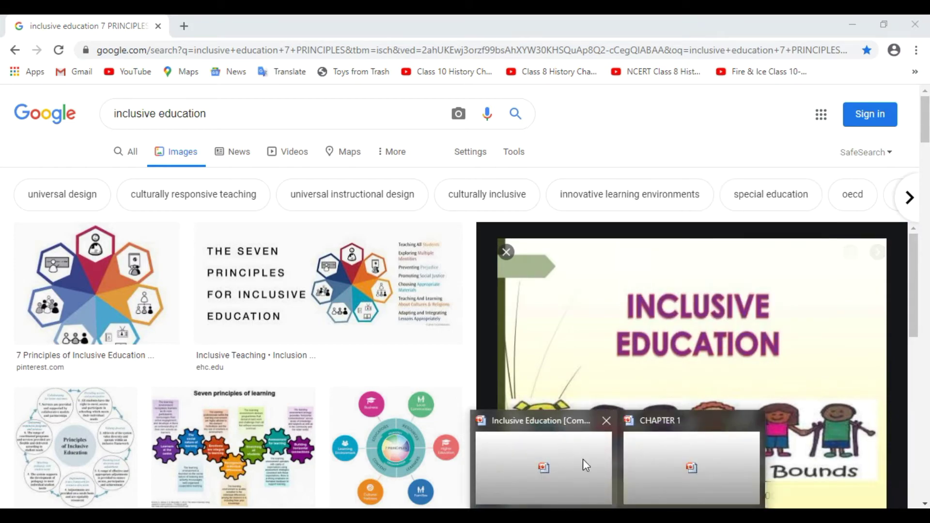
Return to the CHAPTER 1 presentation, paste the copied image onto slide 1, and position and shrink it below the title
left_click(683, 472)
left_click(468, 317)
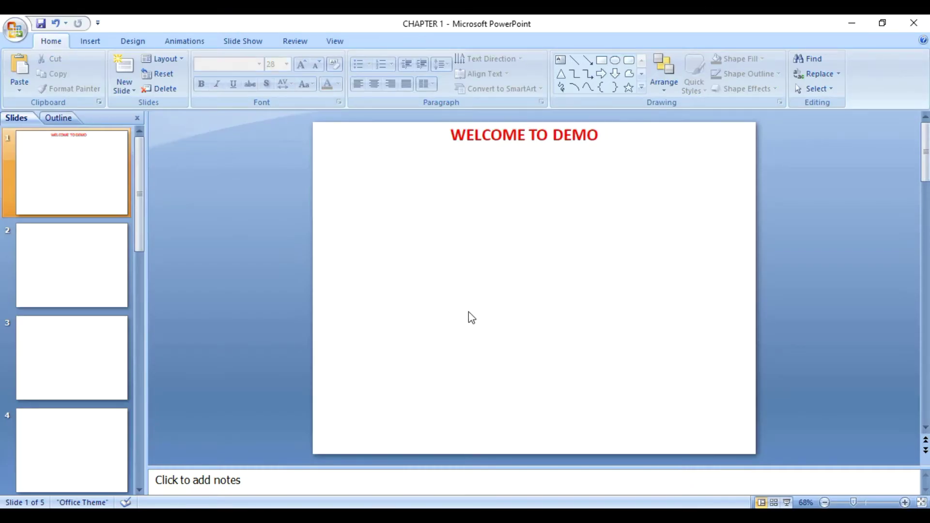
key("ctrl+v")
left_click_drag(455, 218, 521, 367)
mouse_move(477, 281)
left_mouse_down()
mouse_move(423, 291)
mouse_move(488, 301)
mouse_move(481, 293)
left_mouse_up()
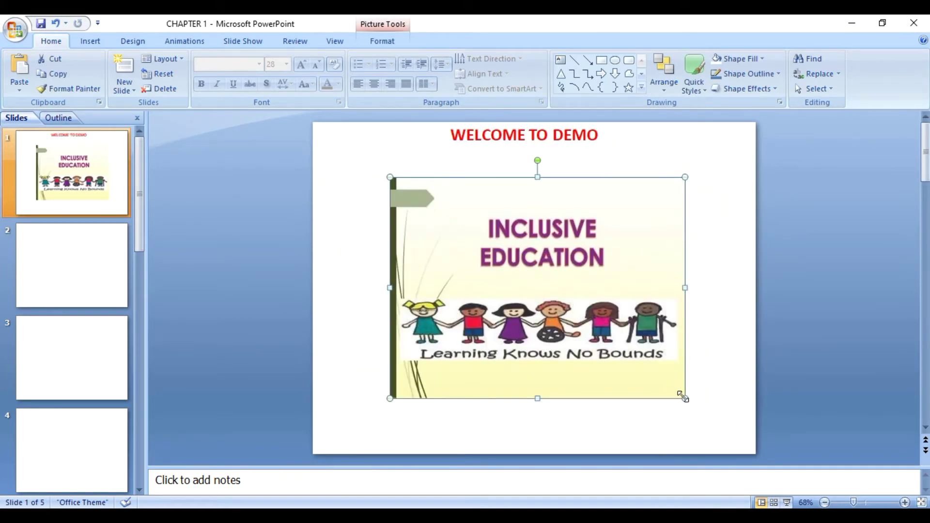
left_click_drag(685, 398, 626, 355)
left_click_drag(508, 160, 509, 182)
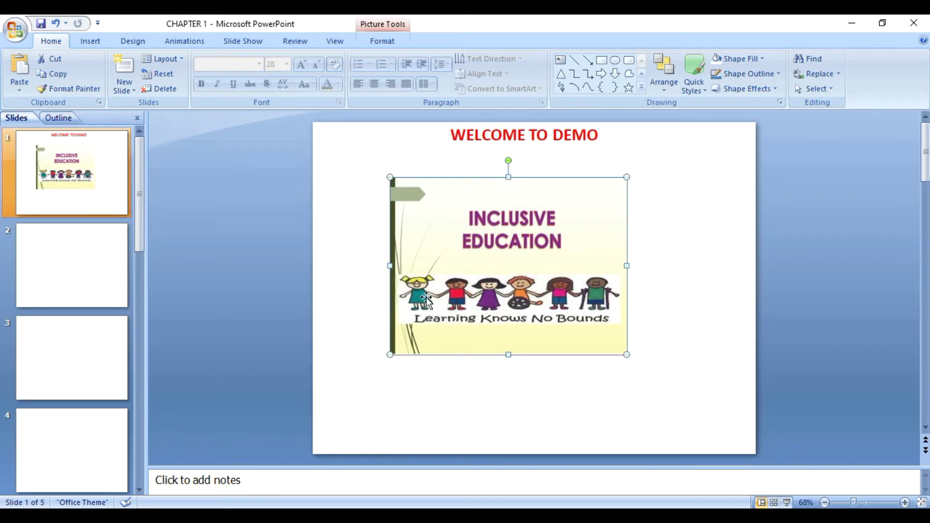
Switch to the Inclusive Education presentation and copy slide 3, the "Inclusive education" slide with the UNESCO logo and bullet list
left_click(62, 262)
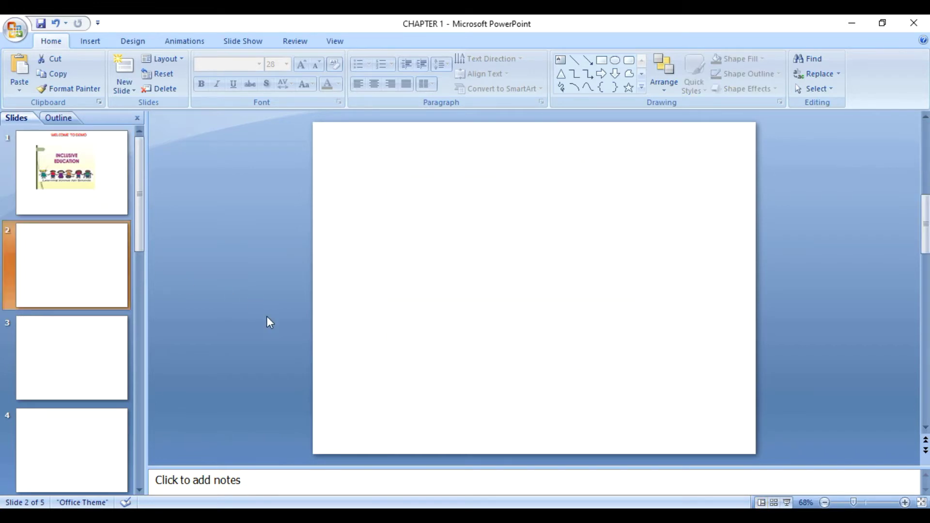
left_click(618, 516)
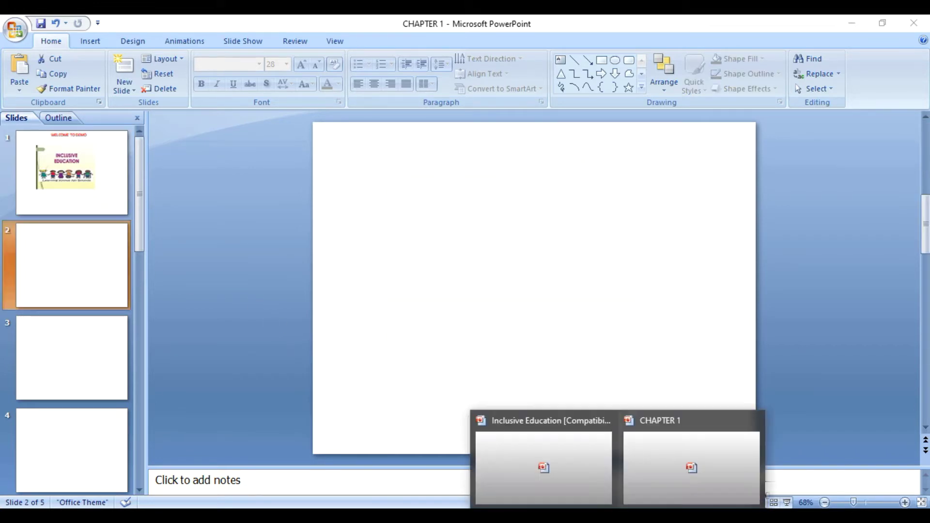
left_click(566, 472)
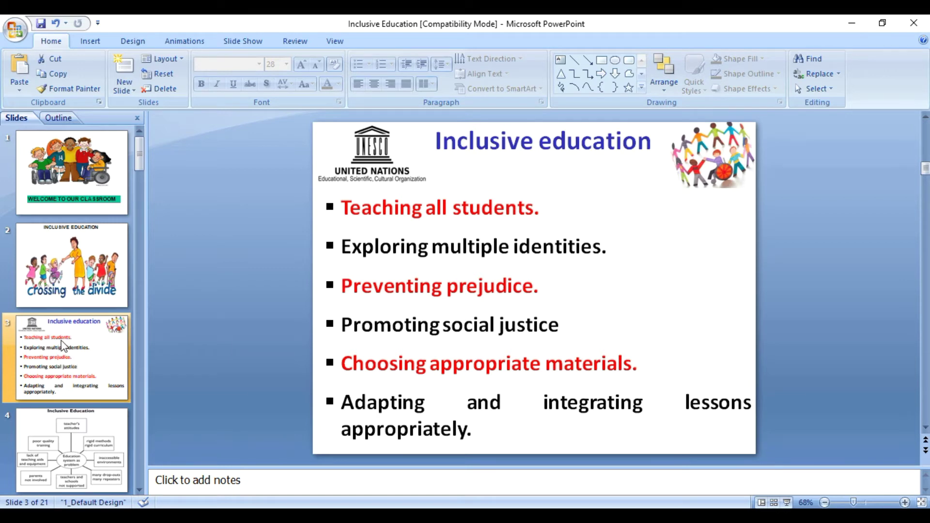
right_click(62, 346)
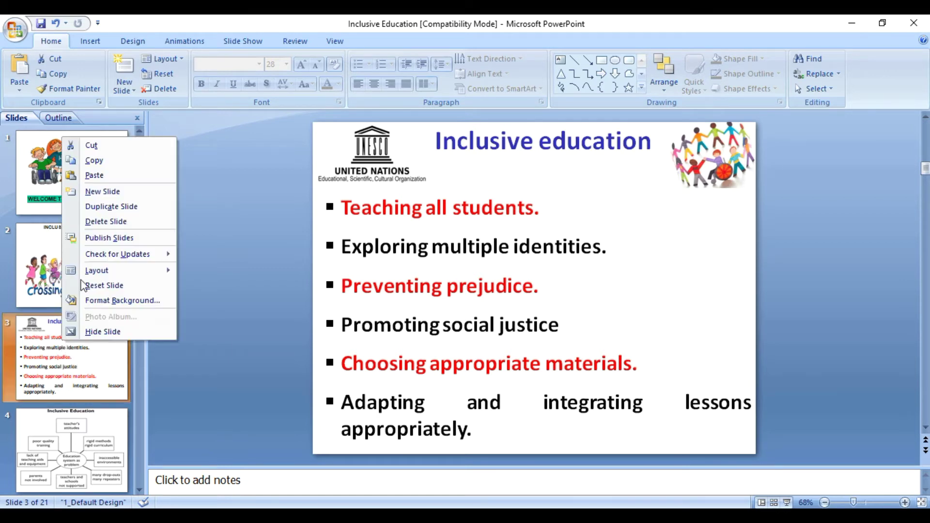
key("Escape")
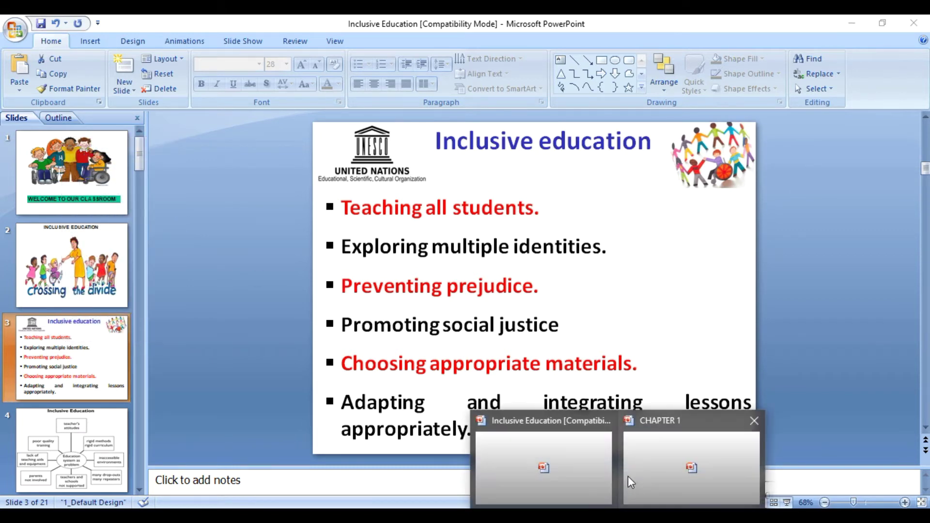
Return to the CHAPTER 1 presentation and paste the copied slide between slides 1 and 2
key("alt+Tab")
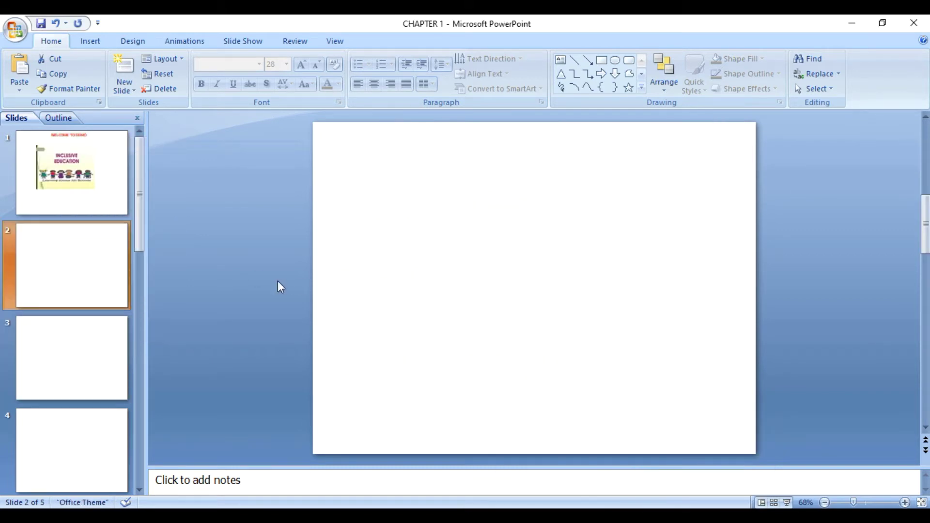
left_click(67, 224)
key("Up")
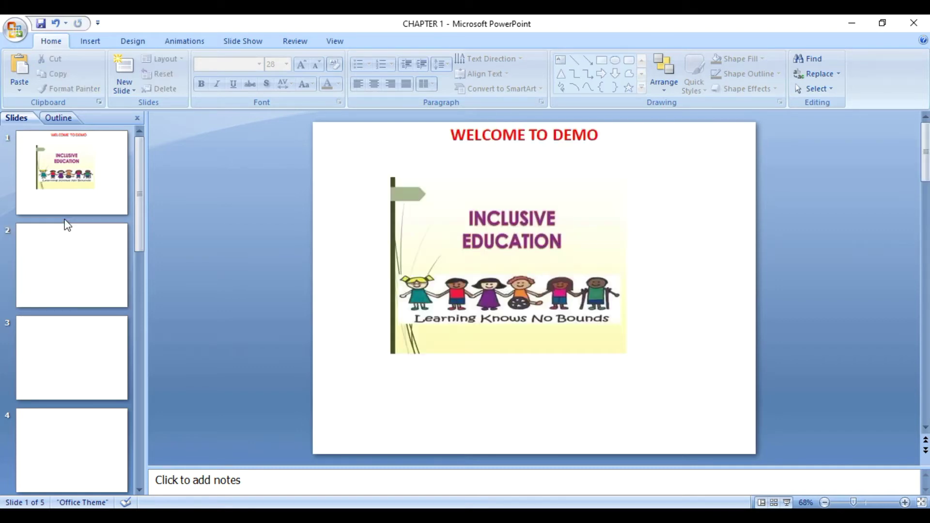
right_click(65, 219)
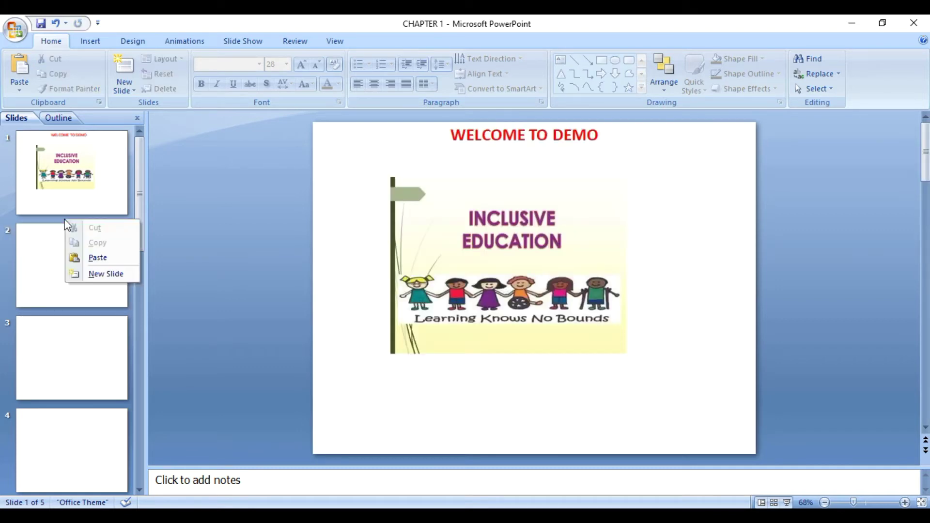
left_click(96, 257)
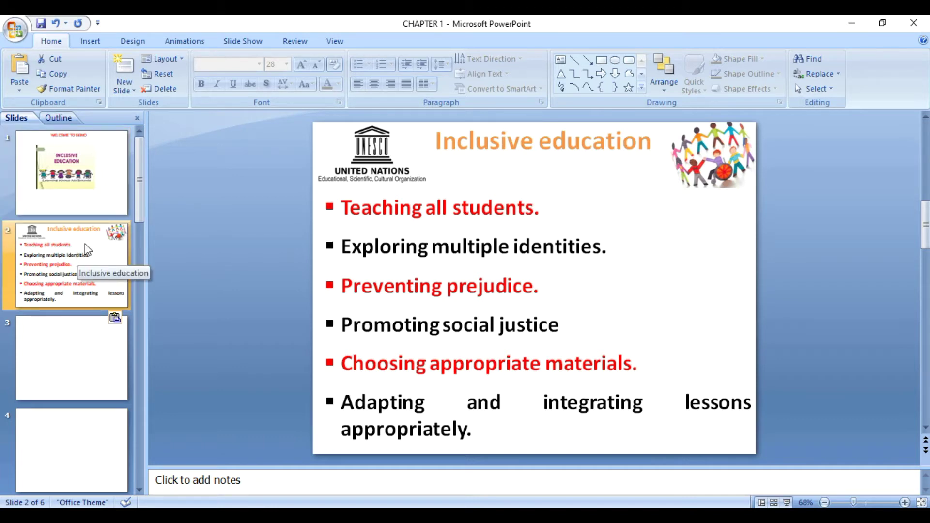
Show the presentation in Slide Sorter view and move the WELCOME TO DEMO slide after the "Inclusive education" slide
left_click(333, 45)
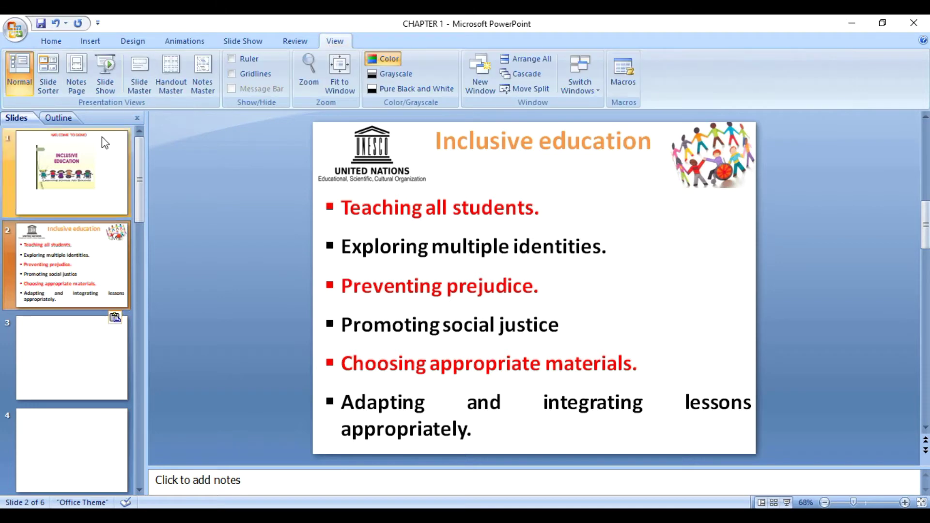
left_click(47, 87)
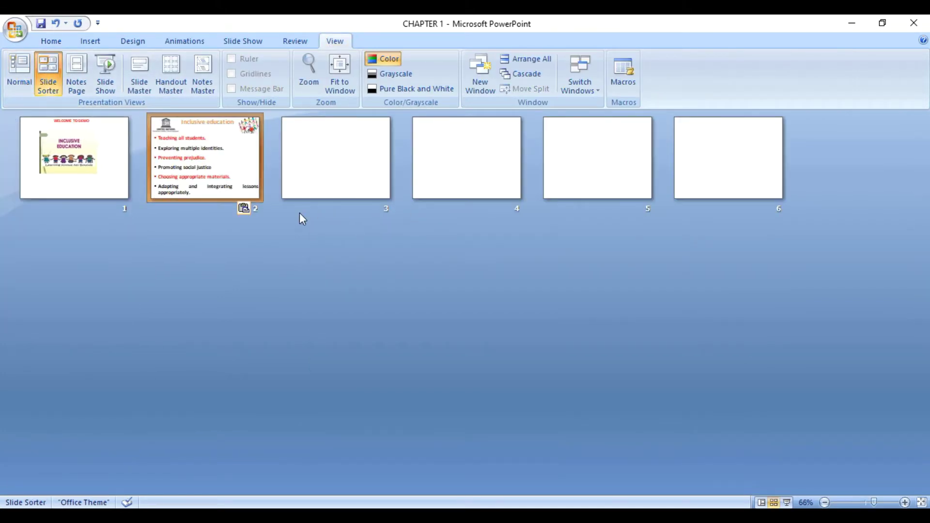
left_click(339, 189)
left_click(200, 160)
left_click(115, 147)
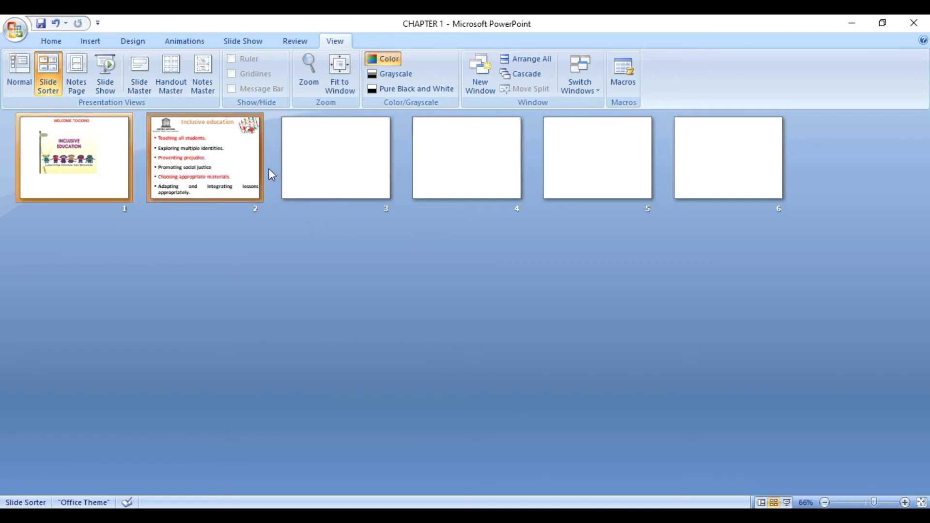
left_click_drag(47, 179, 251, 177)
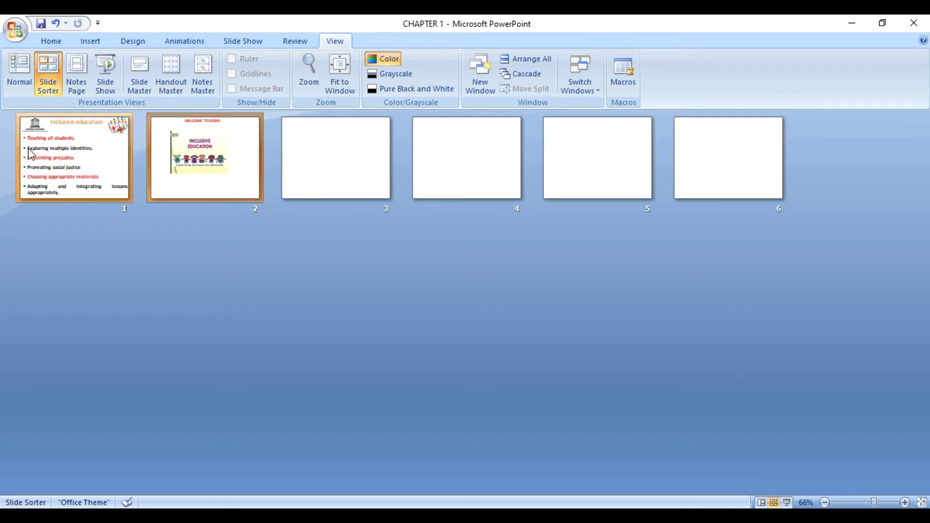